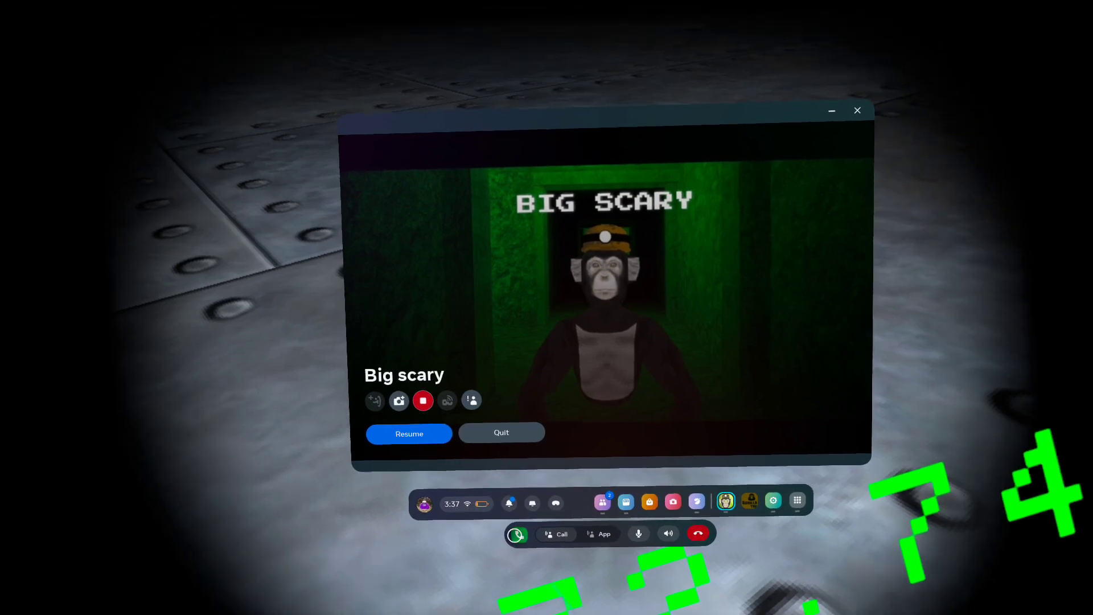
{"action": "left_click", "coordinate": [564, 389]}
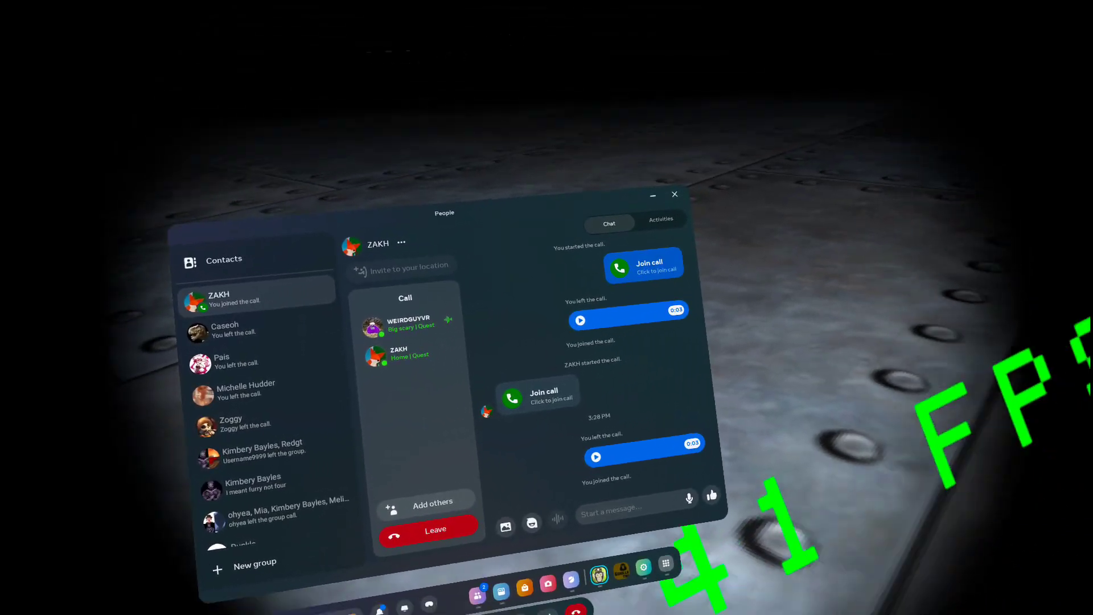